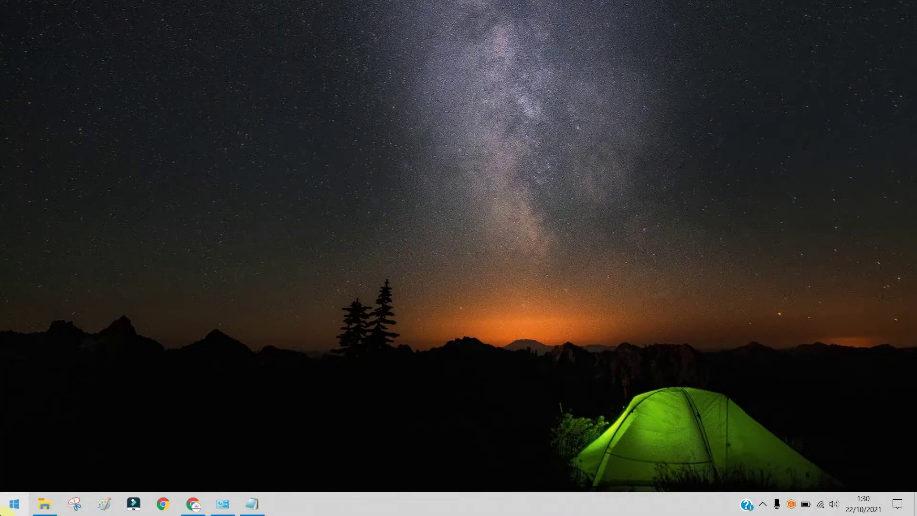
Step: Bring Chrome forward, open a blank tab, and confirm the PC is on the INFONIKASI Wi-Fi
click(196, 509)
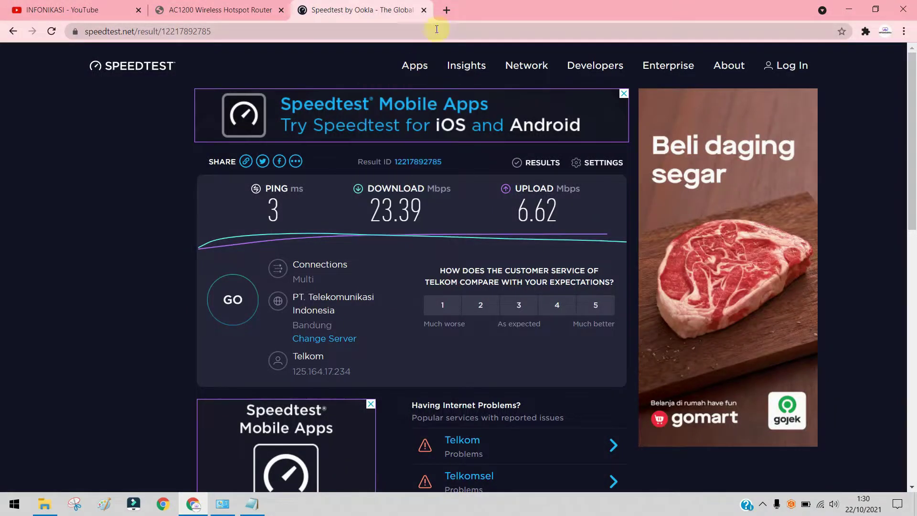
click(444, 10)
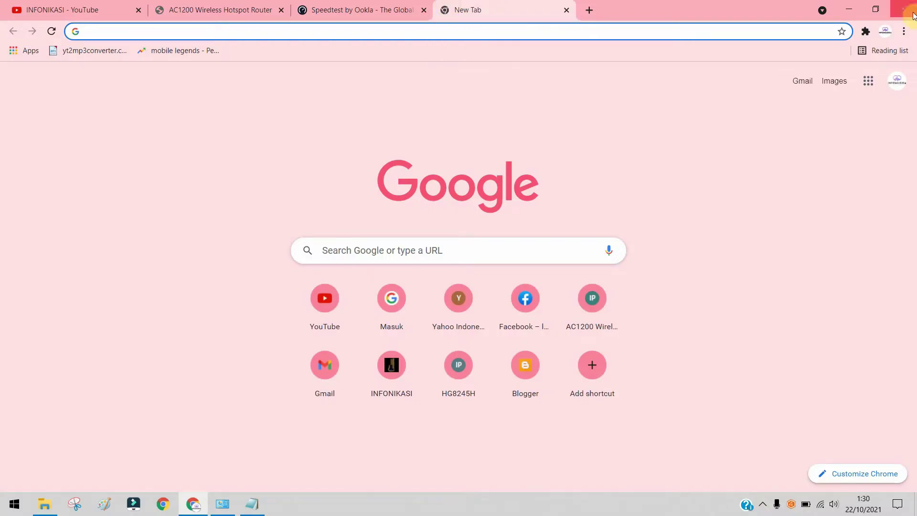
click(821, 504)
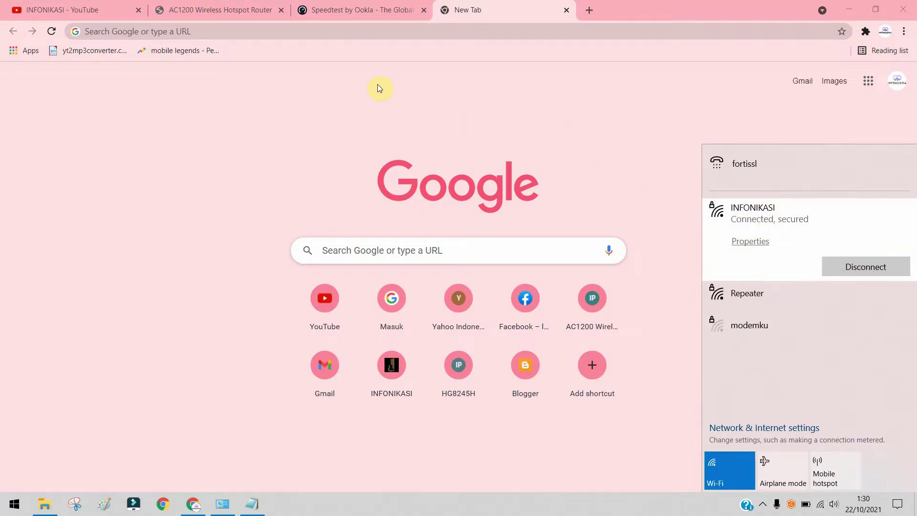
click(326, 31)
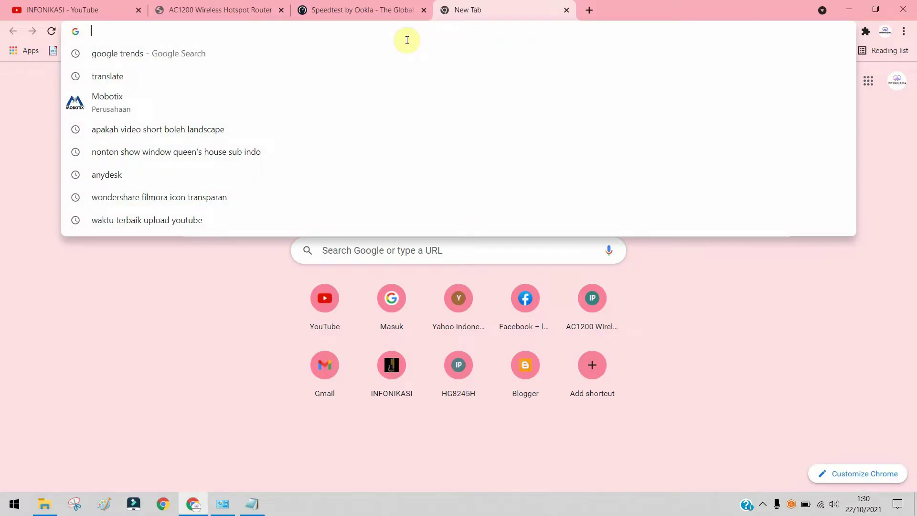
Step: Launch Command Prompt and run ipconfig to find the Wi-Fi default gateway 192.168.100.1
key(super+r)
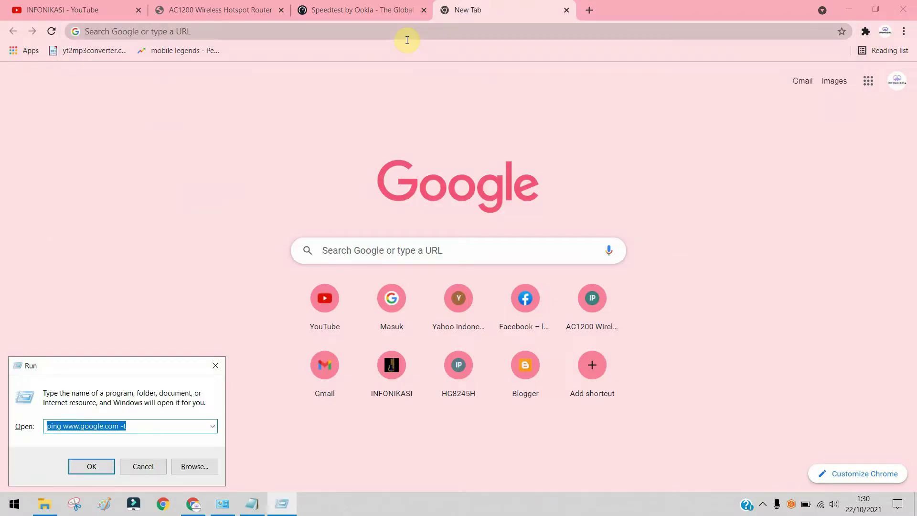
text(cmd)
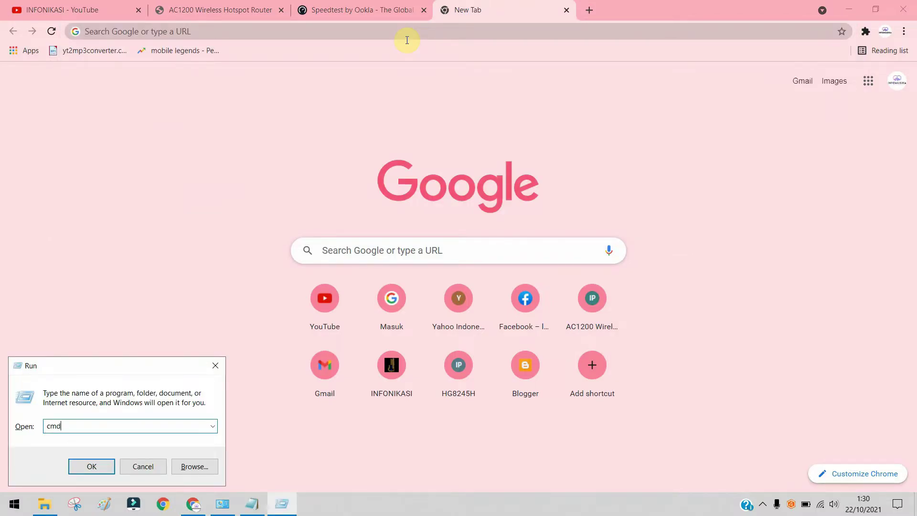
key(Return)
text(ipcofnig)
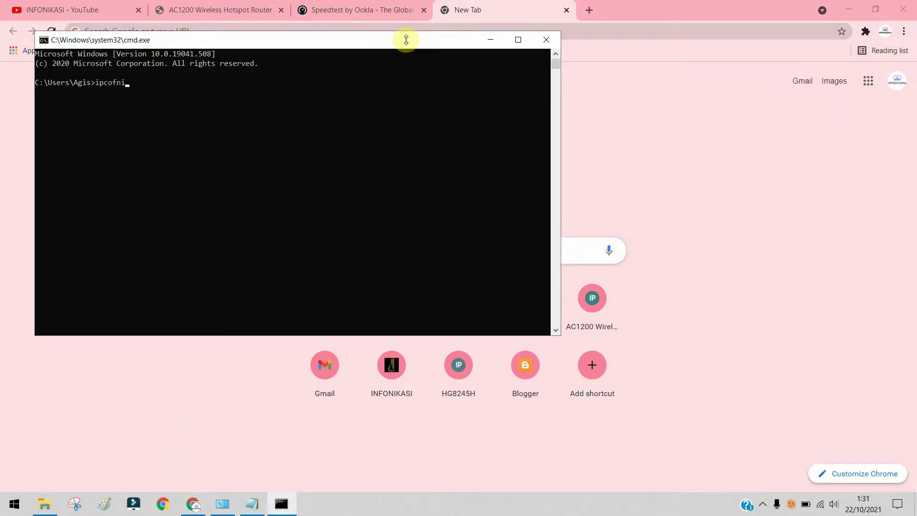
key(Return)
text(ipconfig')
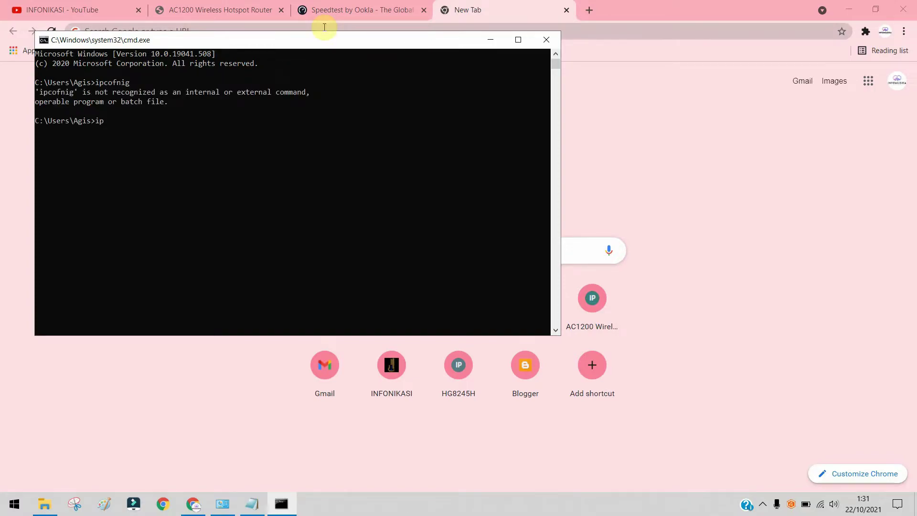
key(Return)
text(ipcofn)
key(BackSpace)
key(BackSpace)
text(nfig)
key(Return)
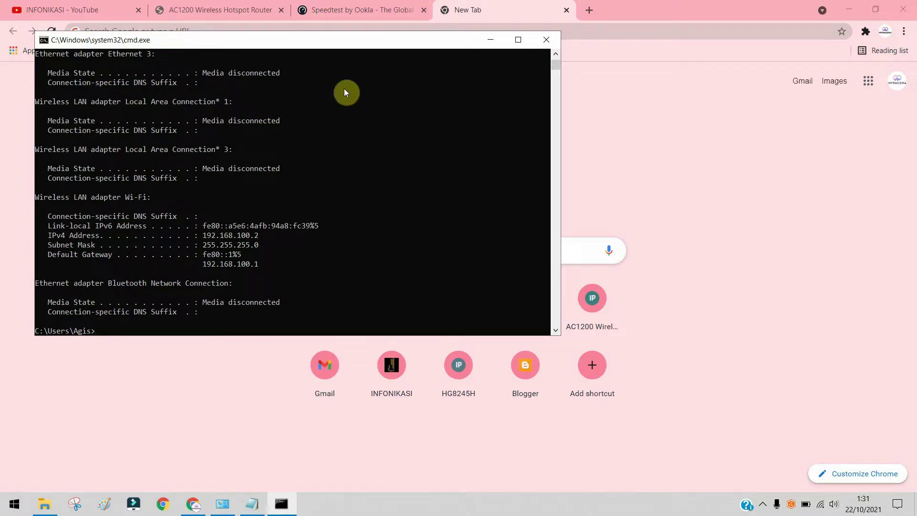
click(606, 29)
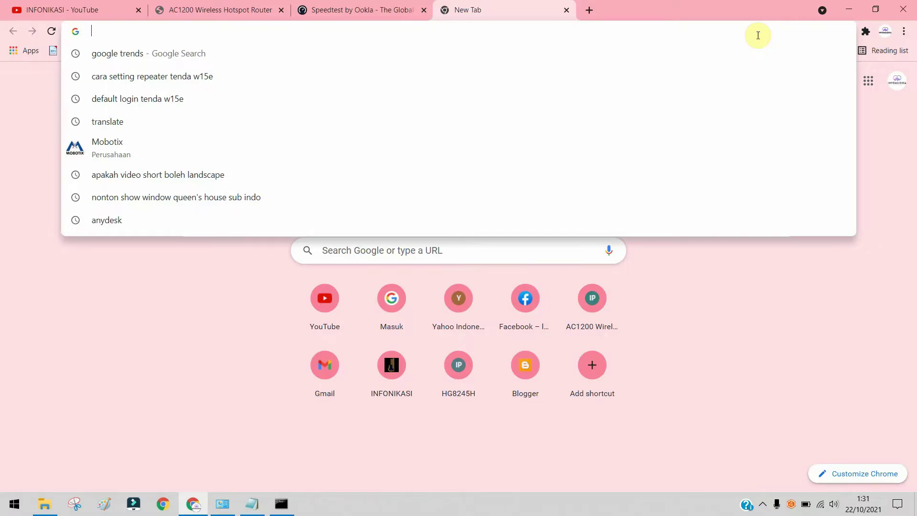
Step: Load 192.168.100.1 and sign in to the Huawei HG8245H with the admin account and password
text(192)
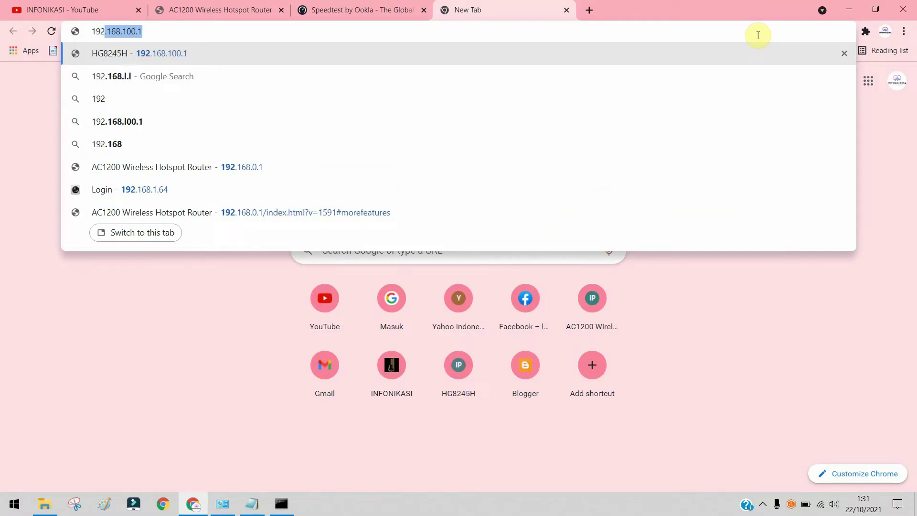
text(.168.1)
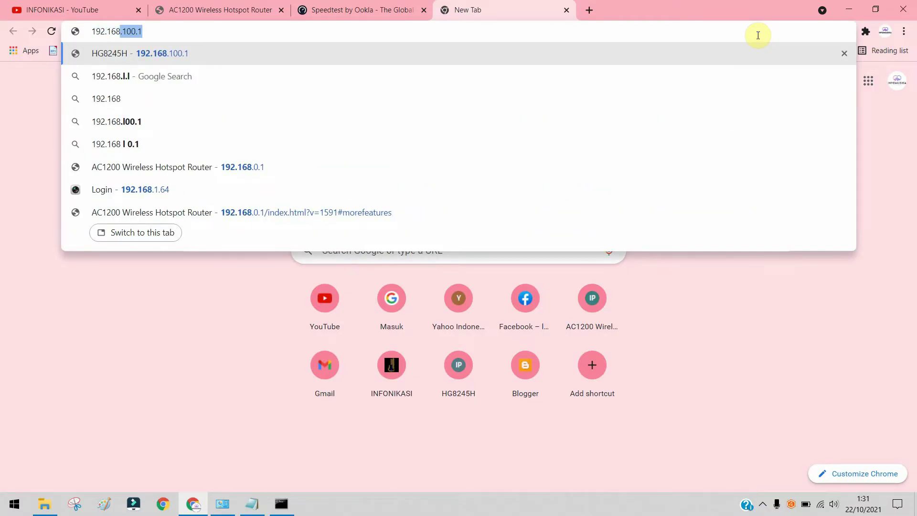
text(00.1)
key(Return)
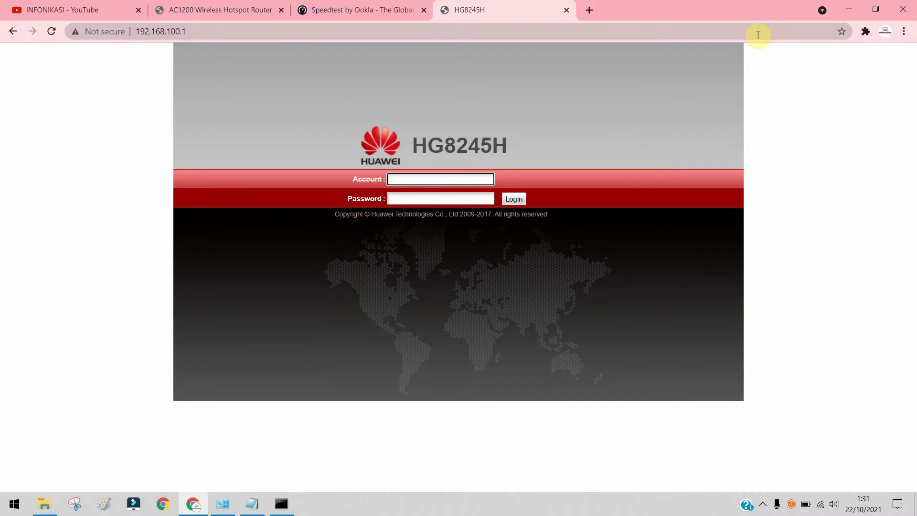
text(admin)
key(Tab)
text(adminadmin)
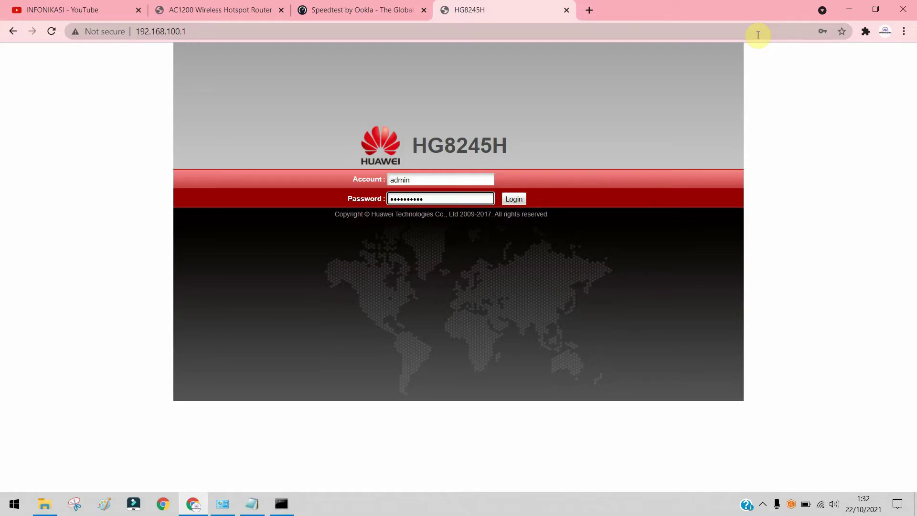
key(Return)
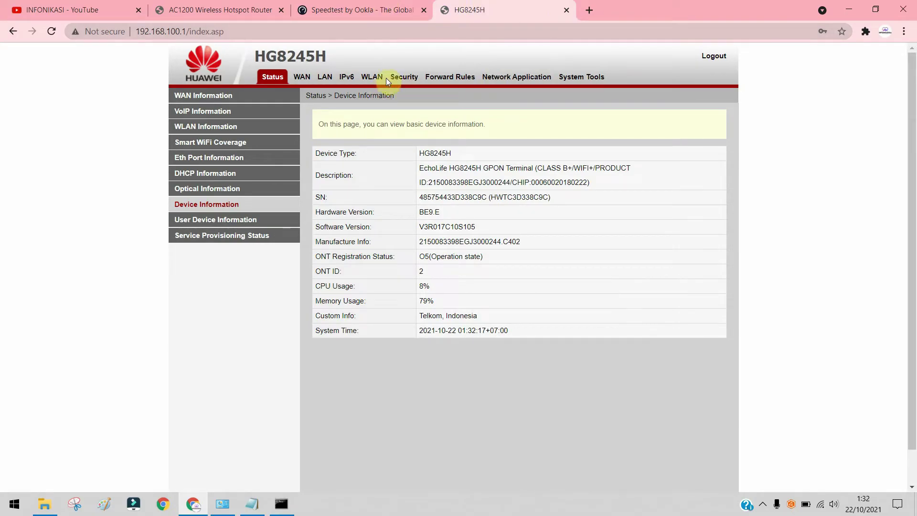
Step: Show the INFONIKASI WPA pre-shared key in plain text on the WLAN basic settings
click(374, 76)
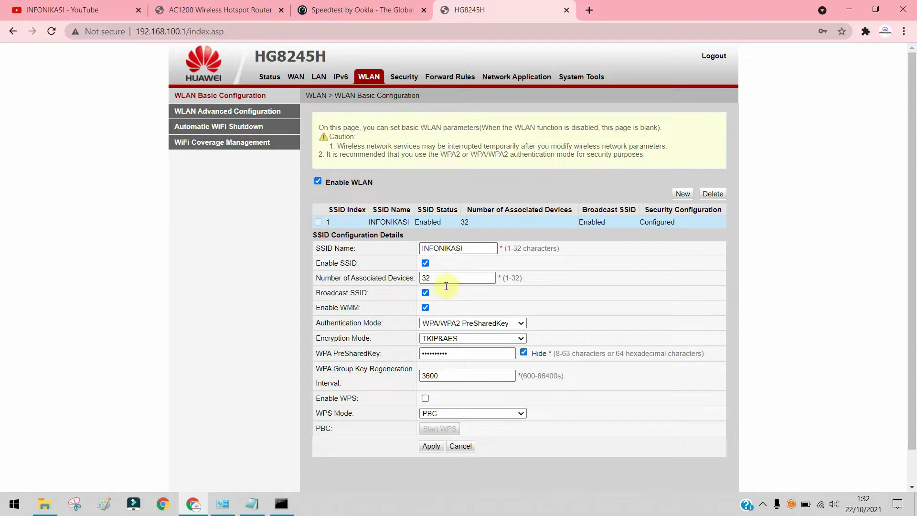
click(523, 352)
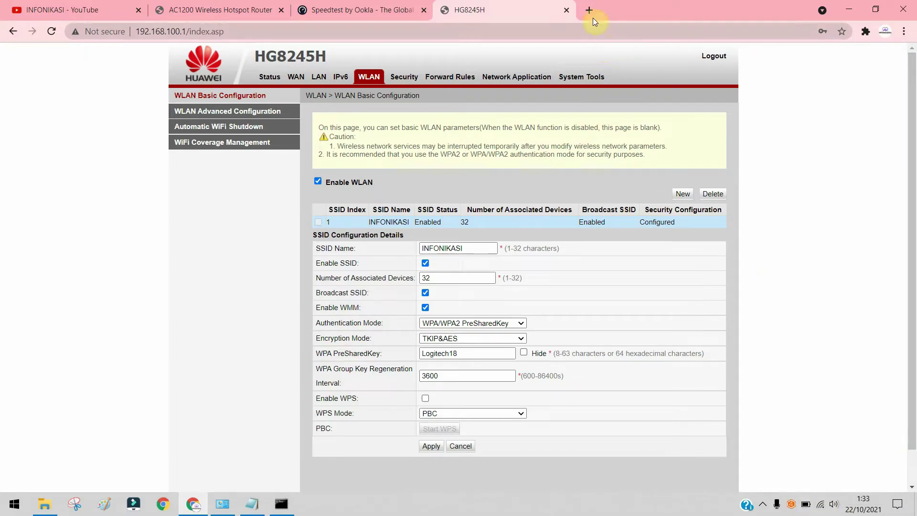
key(ctrl+t)
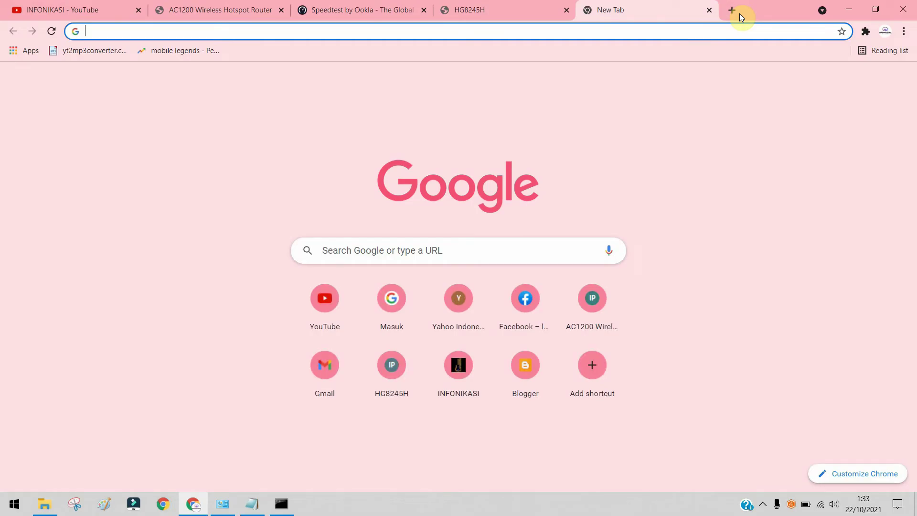
Step: Log in to the Tenda router at 192.168.0.1 and view its Dynamic IP Internet Settings
text(192.1)
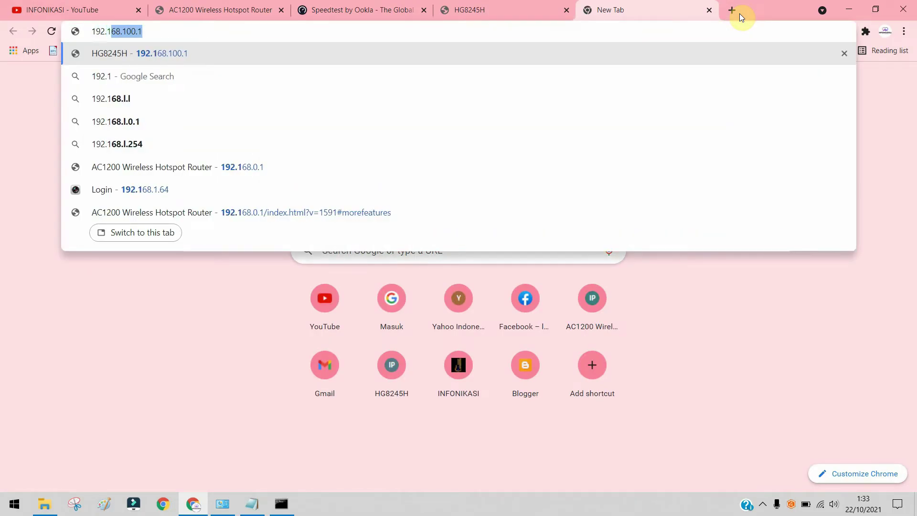
text(68.0.1)
key(Return)
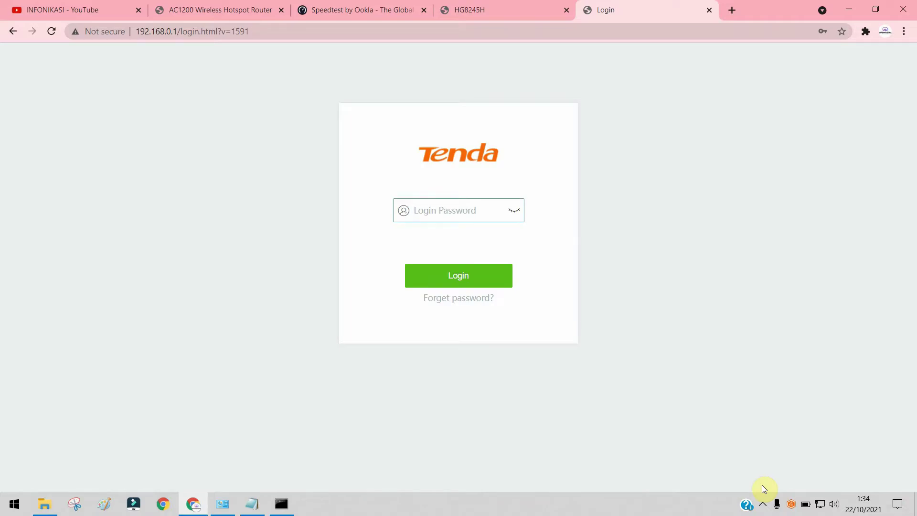
text(••••••••)
key(Return)
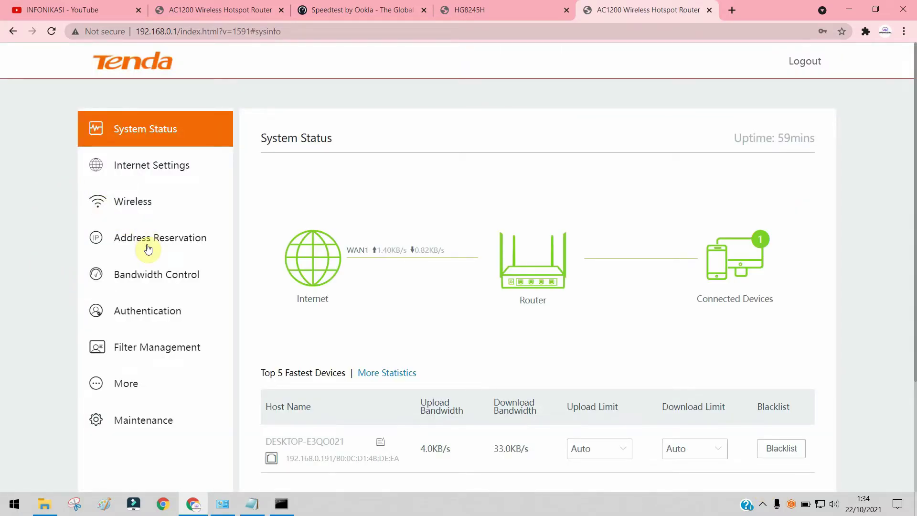
click(152, 171)
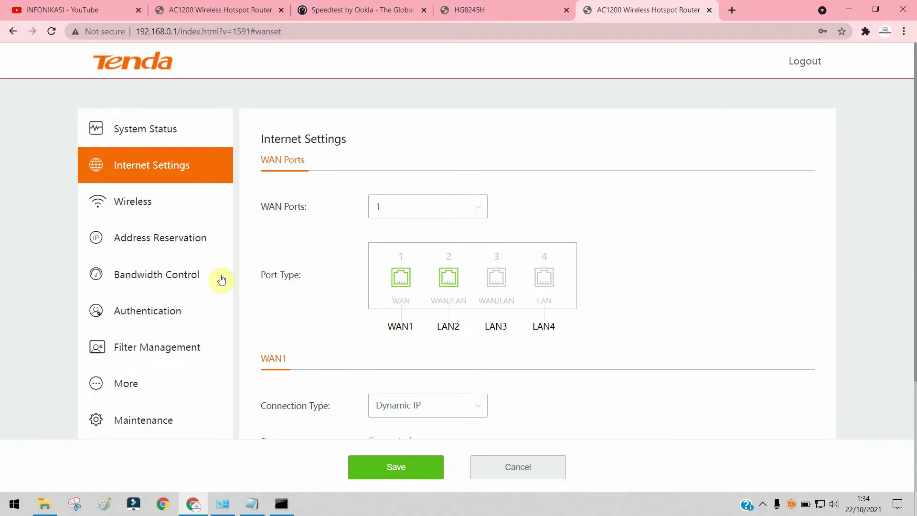
Step: Rename WiFi Network1 from Repeater to INFONIKASI_luar in Wireless Settings
click(172, 260)
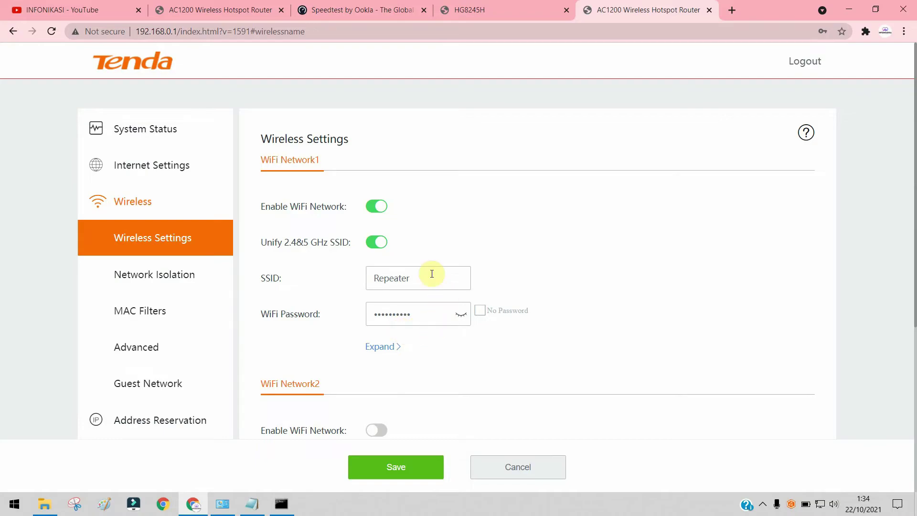
double_click(400, 277)
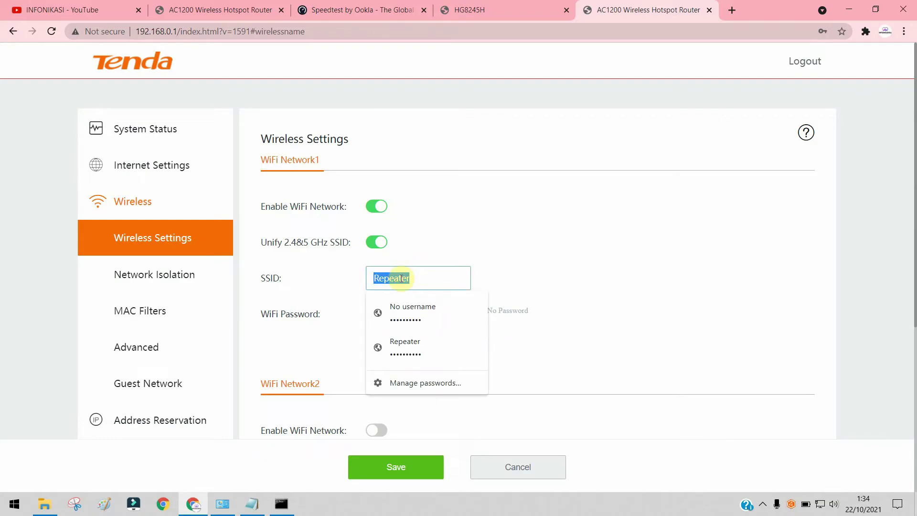
text(INFO)
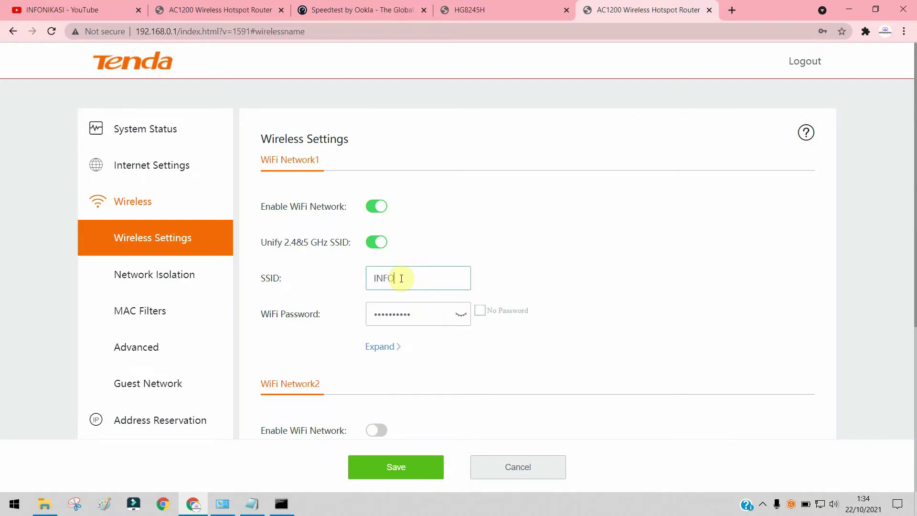
text(NIKASI)
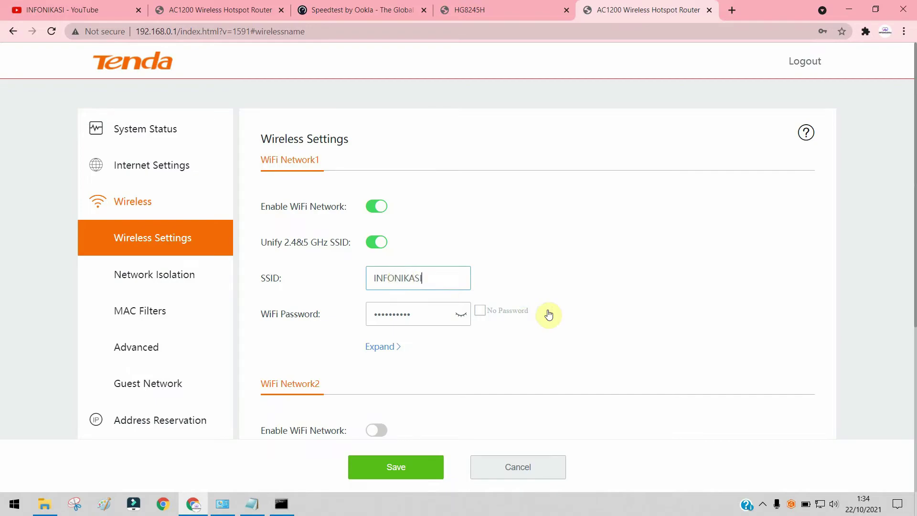
text(_luar)
Step: Keep the network password-protected with a new Wi-Fi password and save the wireless settings
click(480, 310)
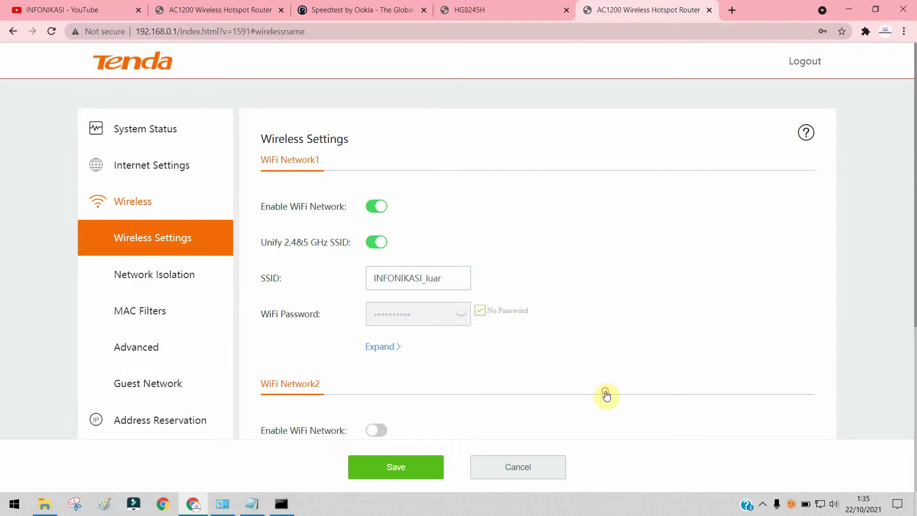
click(479, 310)
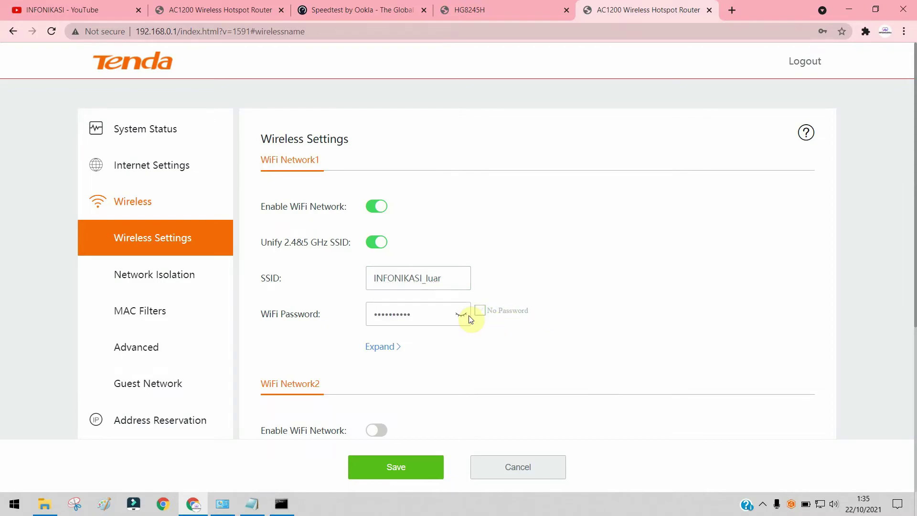
click(461, 314)
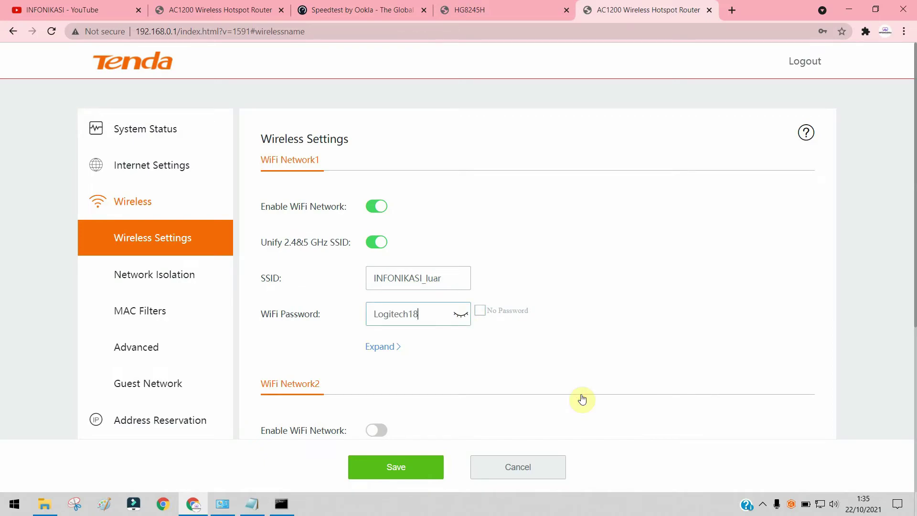
click(581, 396)
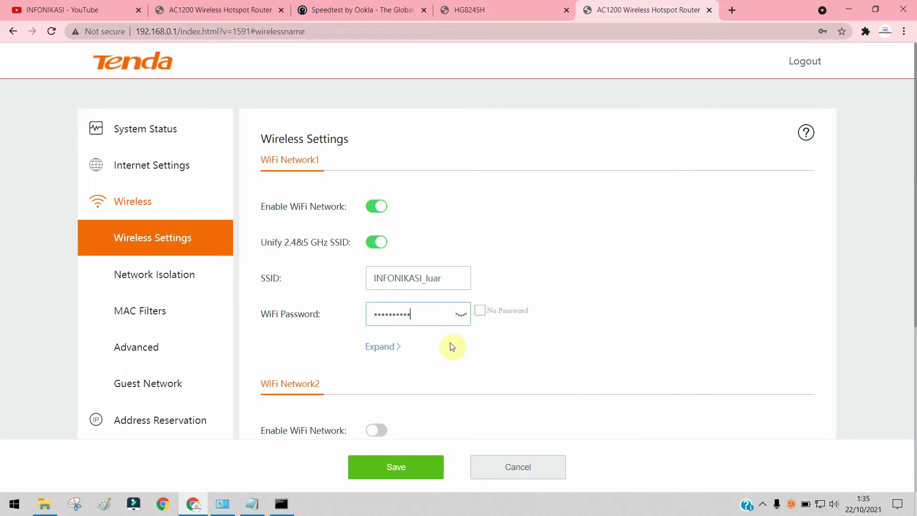
click(427, 457)
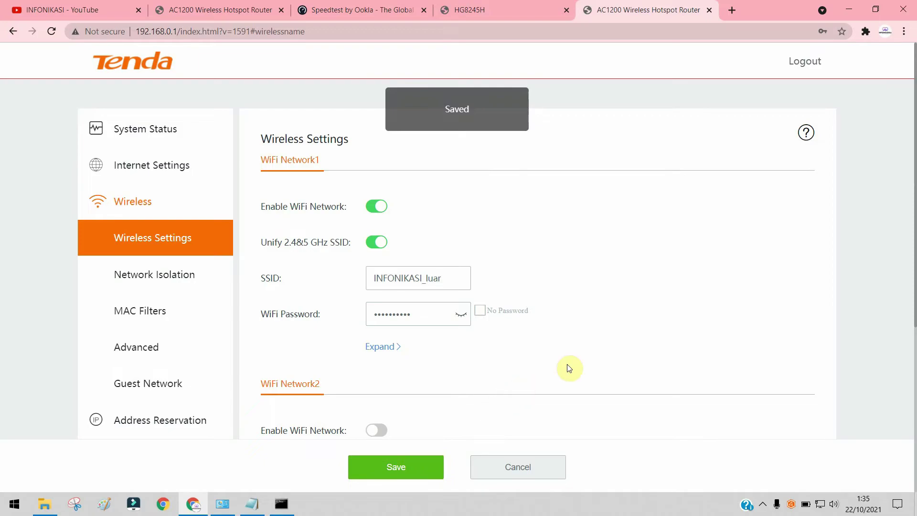
mouse_move(824, 507)
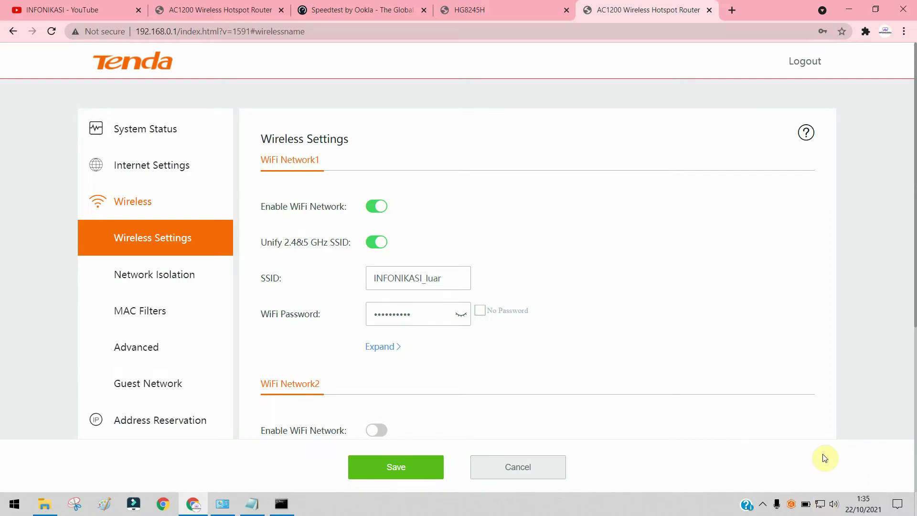
Step: Refresh Wi-Fi and connect the PC to INFONIKASI_luar using its security key, allowing discovery
click(819, 505)
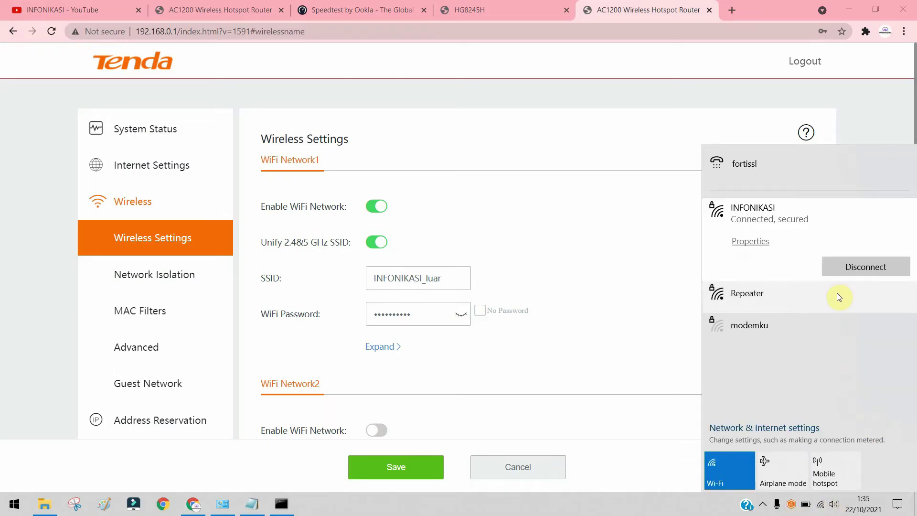
click(728, 467)
click(744, 474)
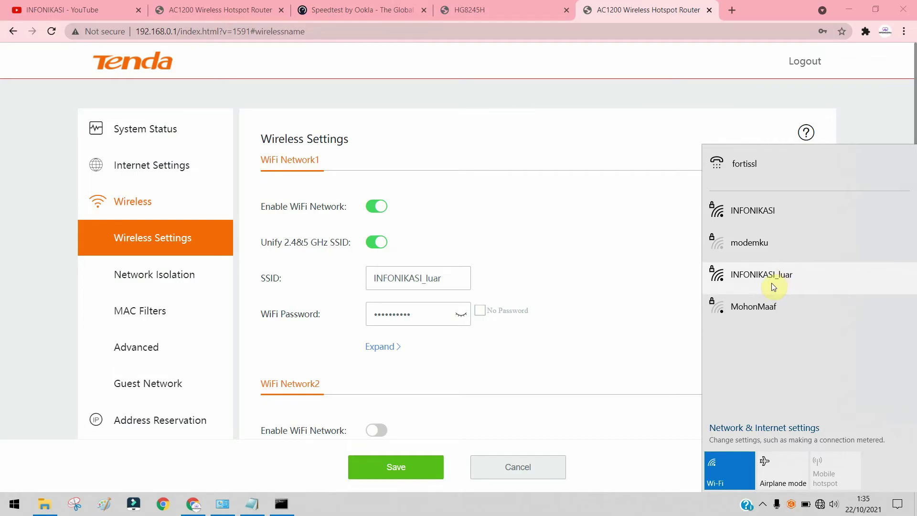
click(770, 280)
click(872, 329)
text(••••••••••)
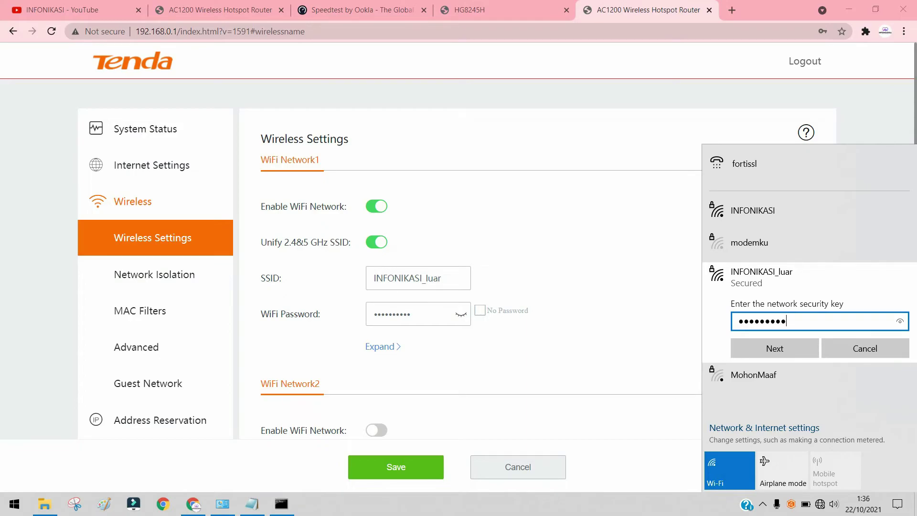
key(Return)
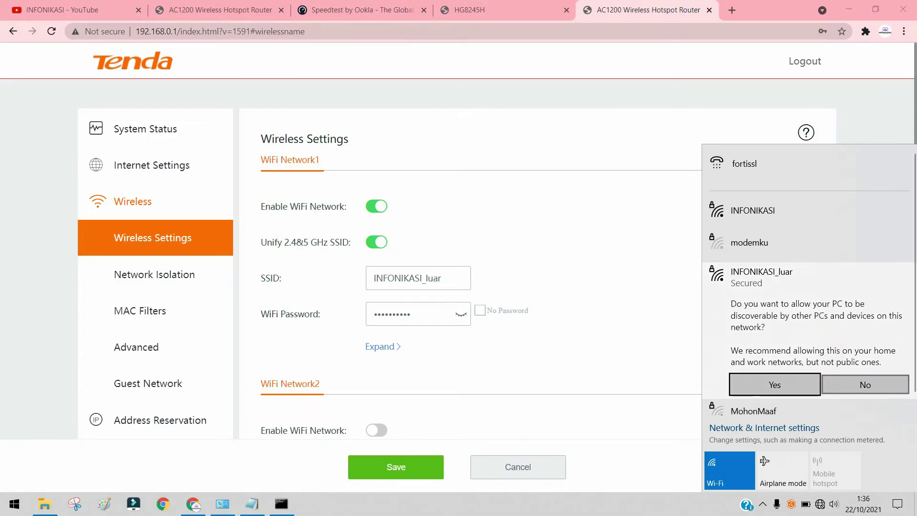
click(836, 384)
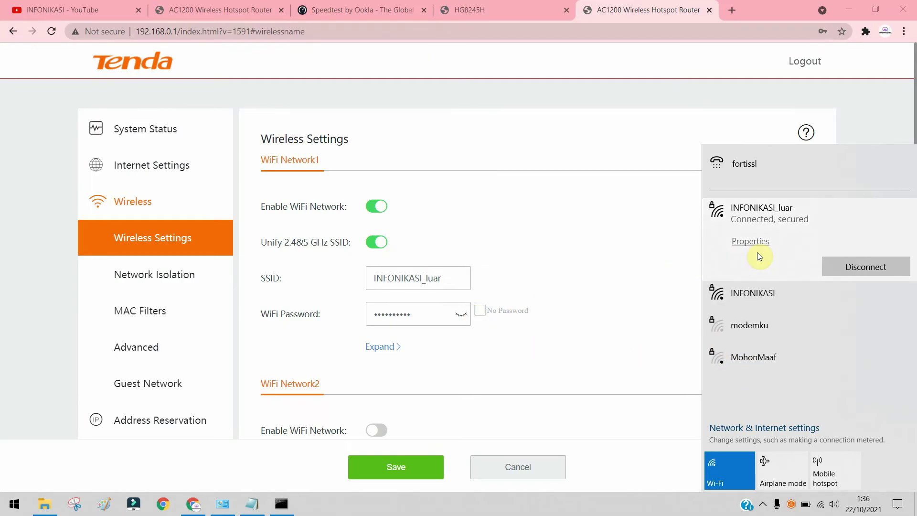
click(571, 236)
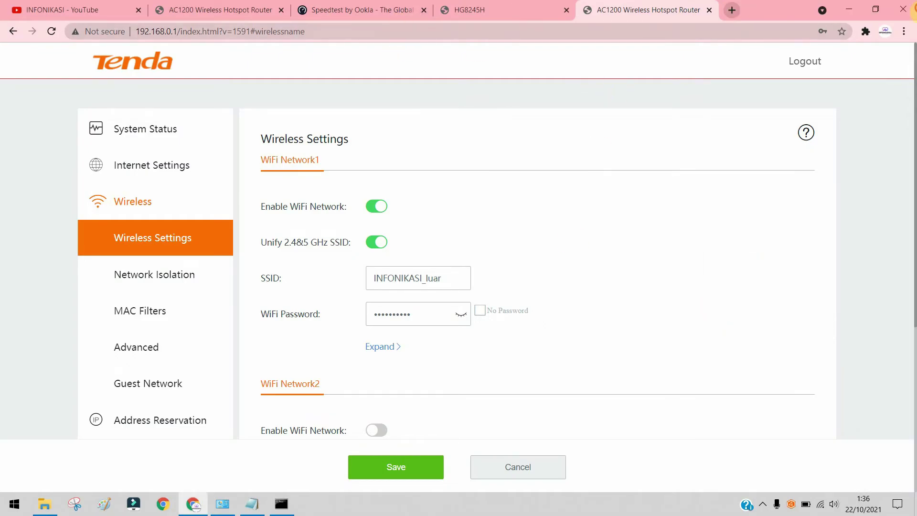
Step: Open speedtest.net in a new tab and start a speed test
click(732, 10)
text(speedtest.net)
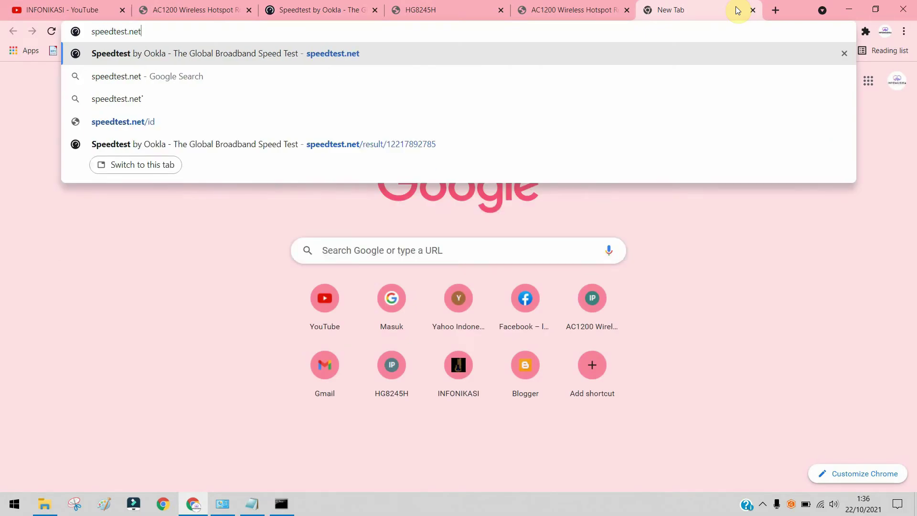
key(Return)
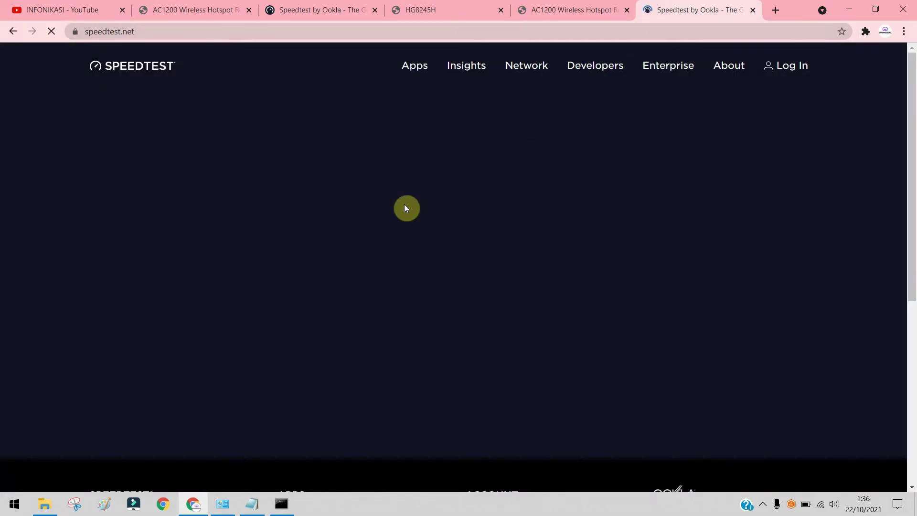
click(413, 255)
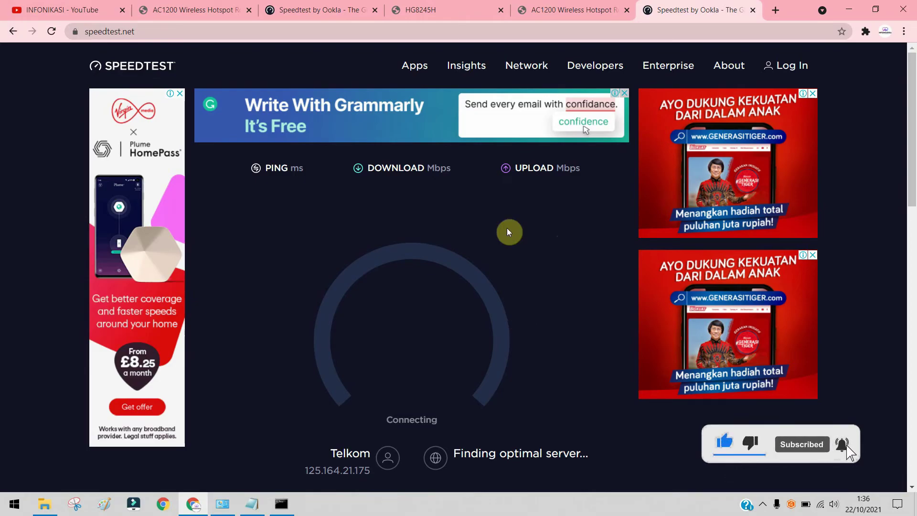
Step: Confirm the PC is on INFONIKASI_luar while the test runs, then dismiss the Run dialog
click(821, 503)
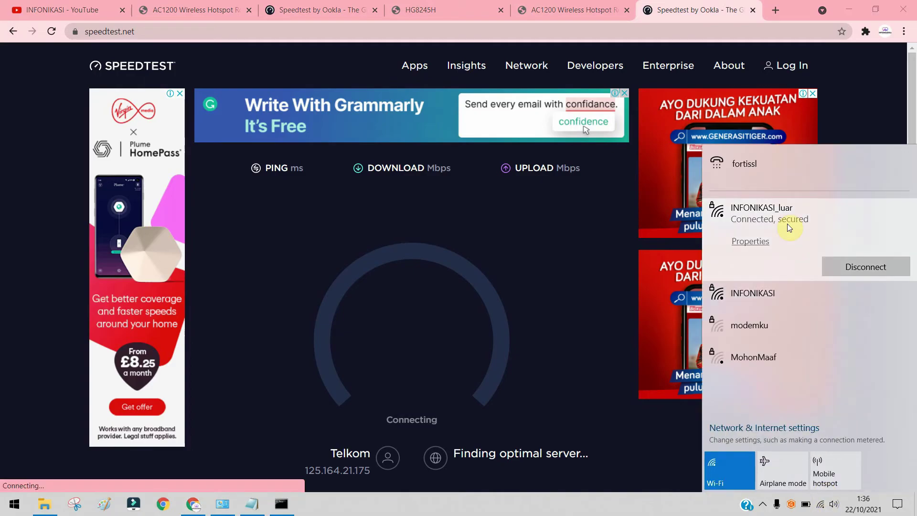
scroll(583, 397, down, 3)
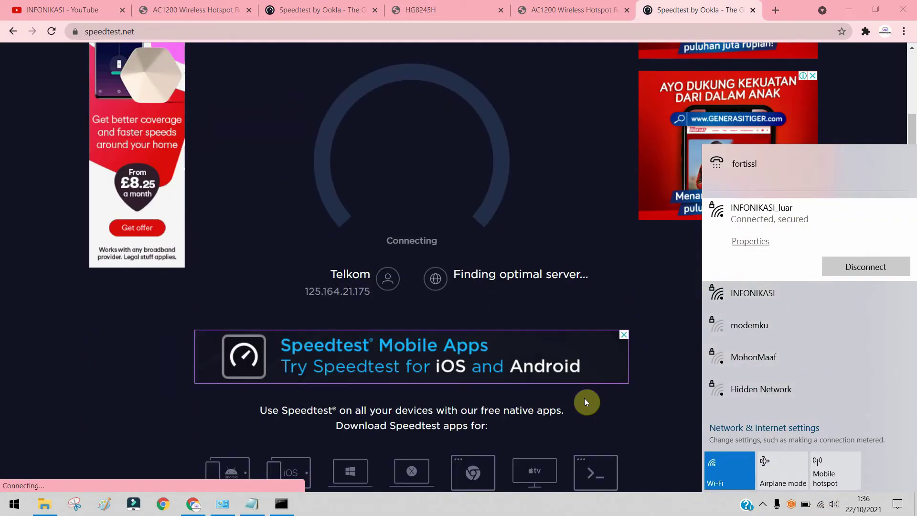
scroll(584, 397, up, 3)
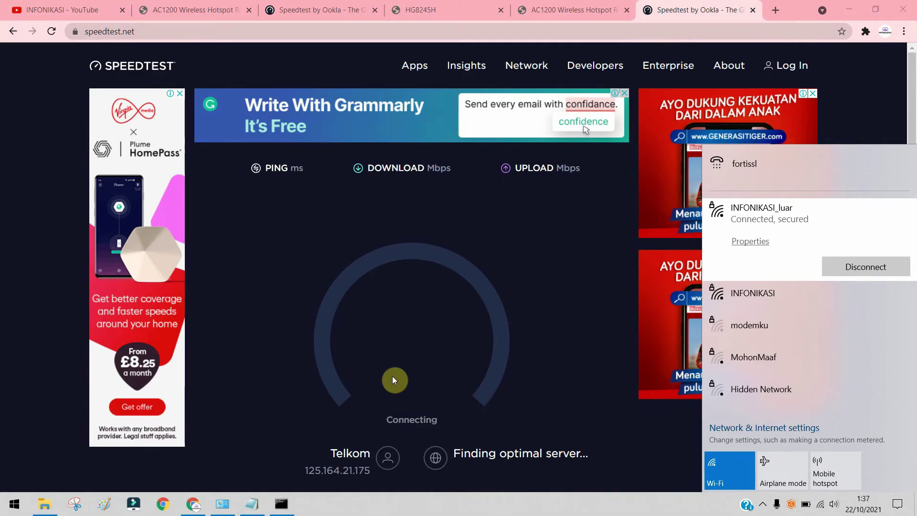
key(super+r)
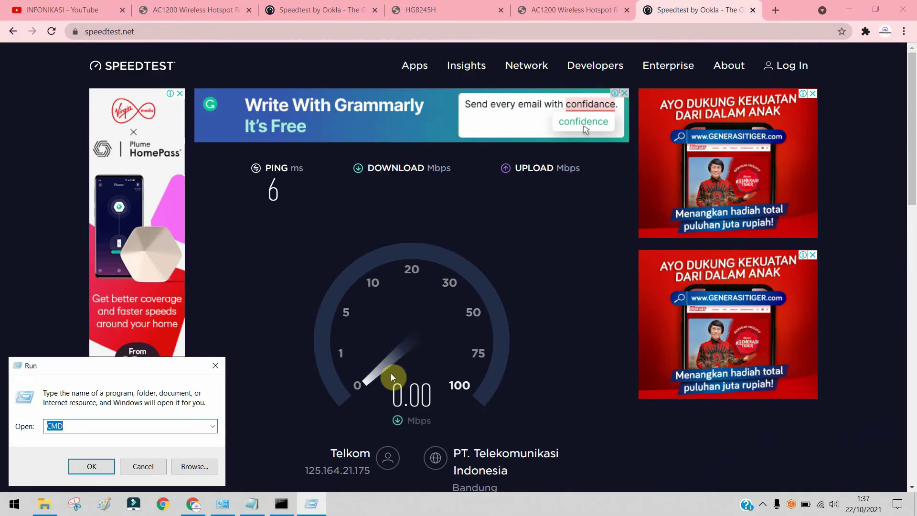
key(Escape)
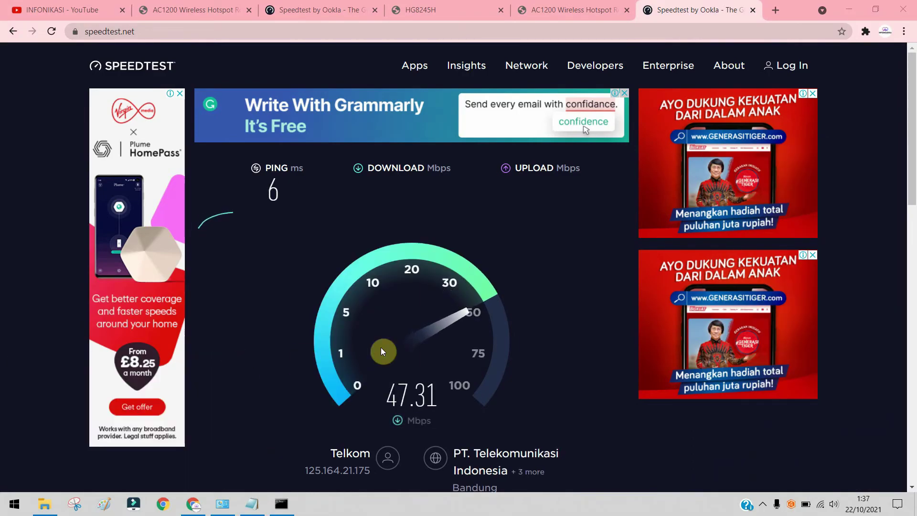